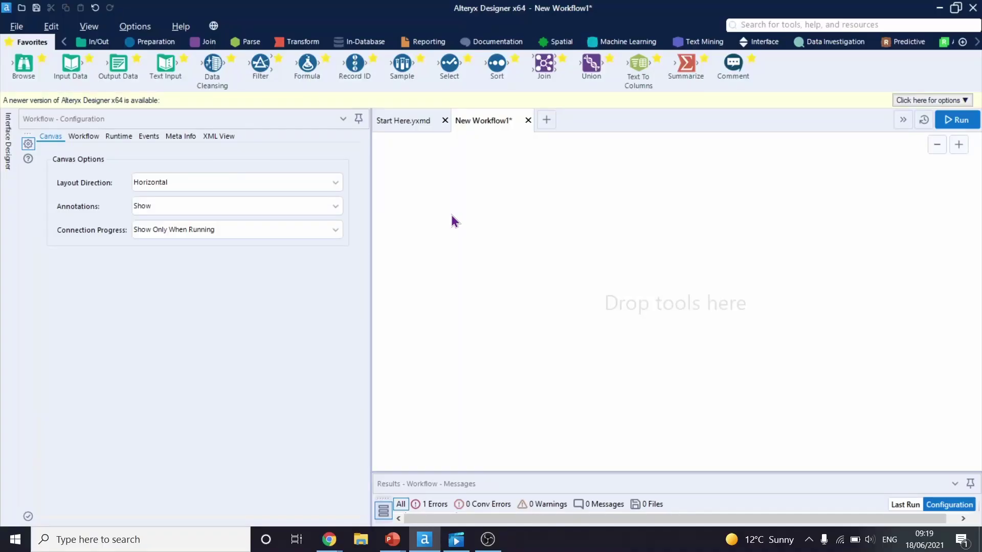
Add an Input Data tool that reads the worksheet of Find Replace Dataset 1.xlsx
drag(71, 62, 422, 196)
click(354, 150)
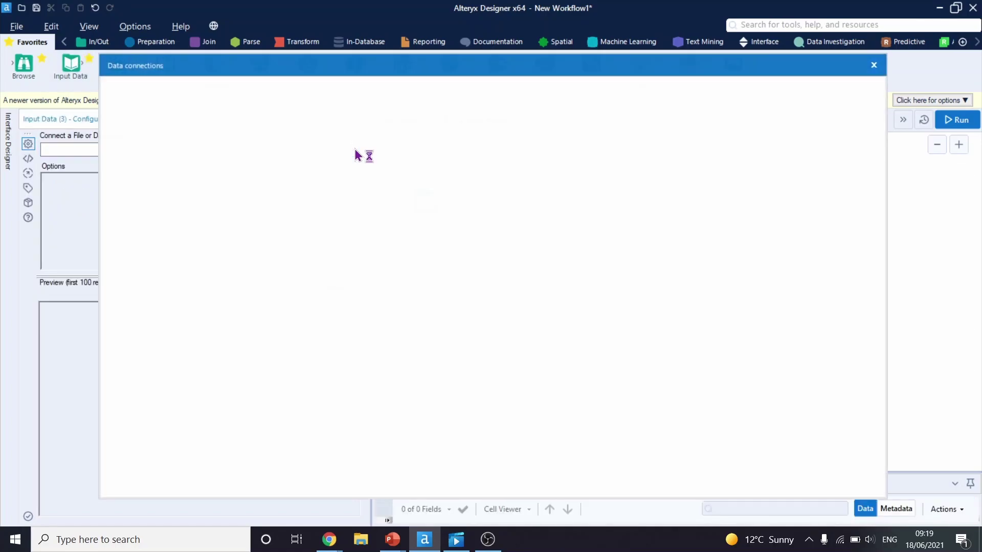
click(152, 145)
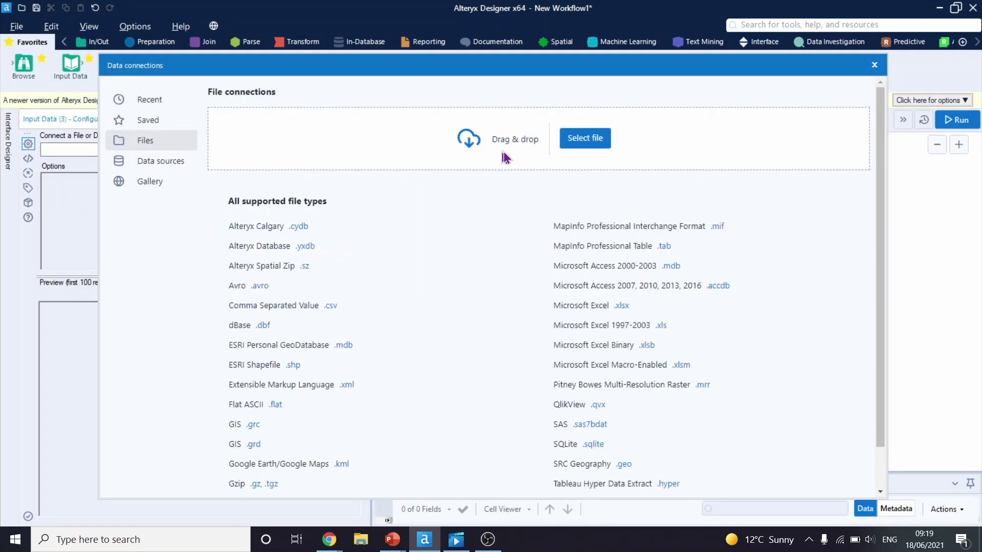
click(584, 139)
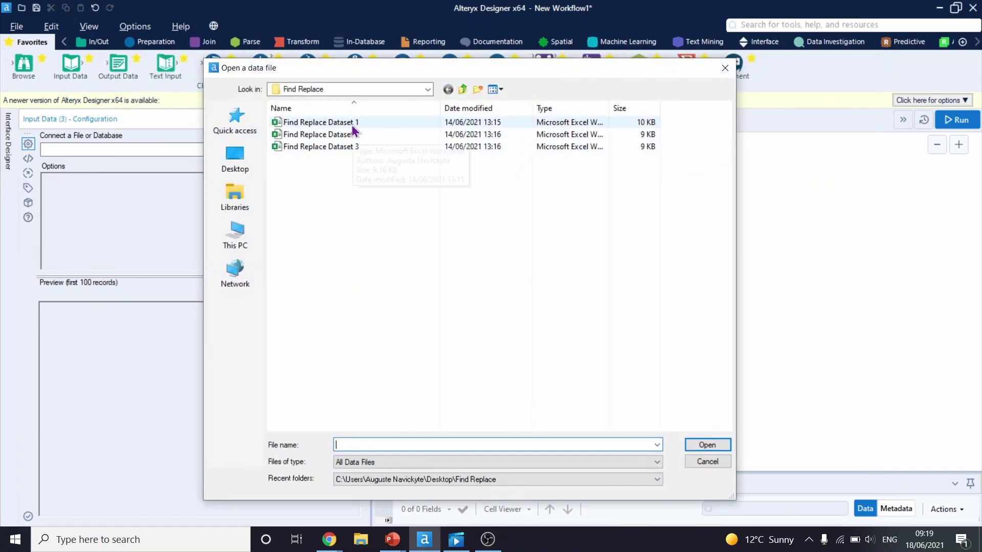
click(352, 125)
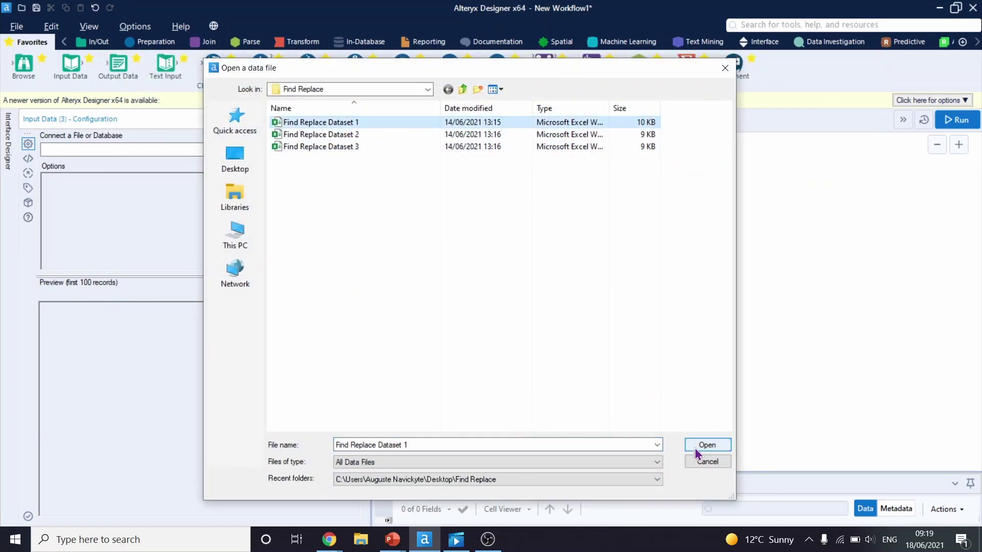
click(696, 446)
click(648, 393)
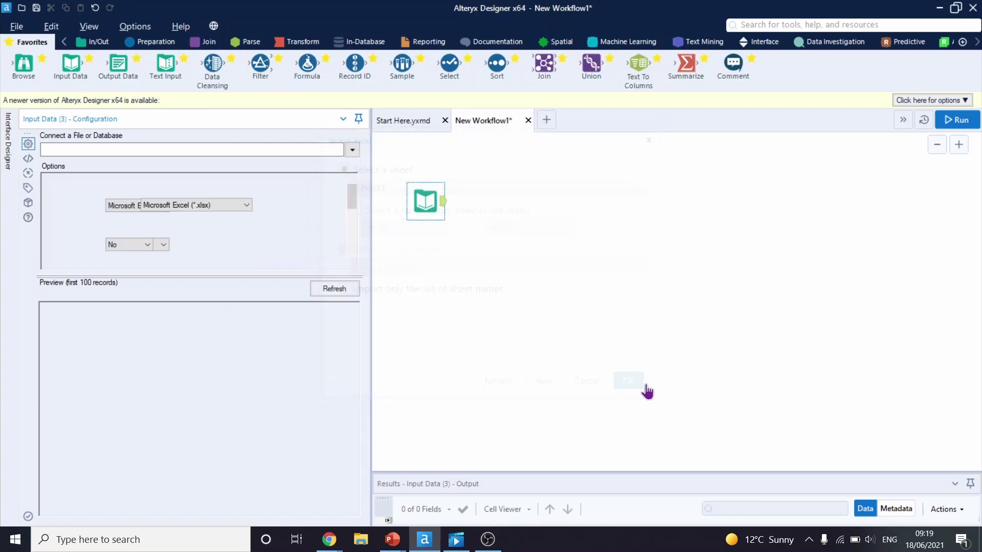
Add a second Input Data tool below it reading Find Replace Dataset 2.xlsx
drag(71, 64, 428, 251)
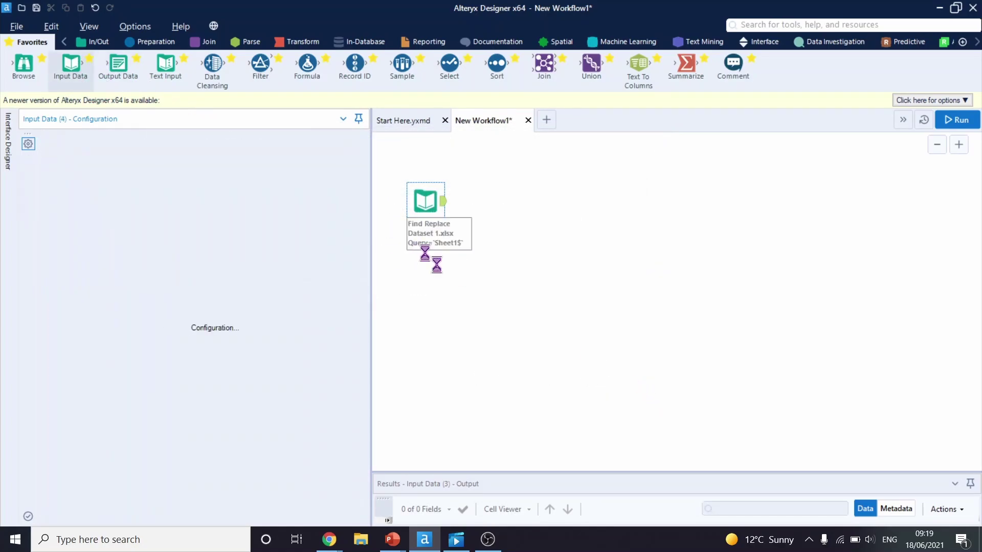
click(346, 151)
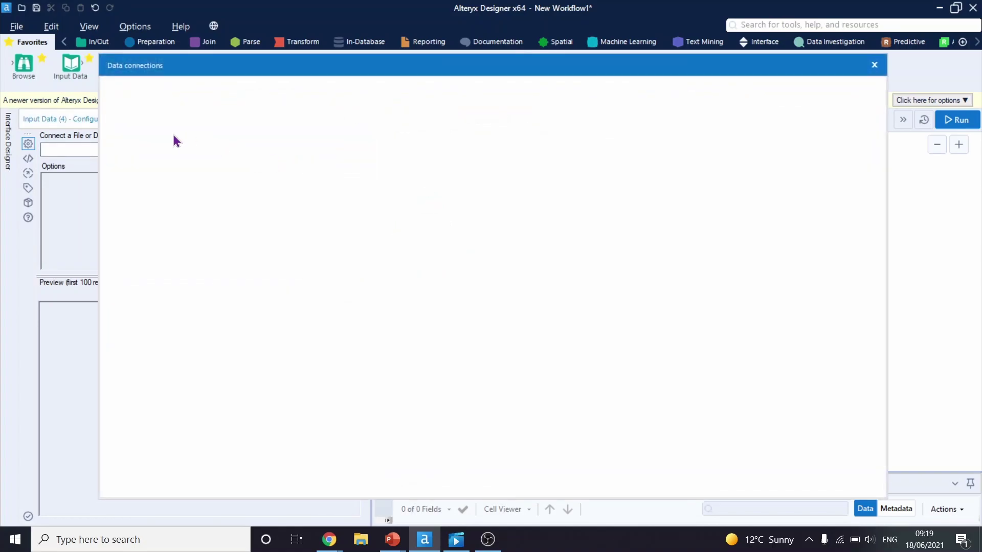
click(148, 140)
click(569, 147)
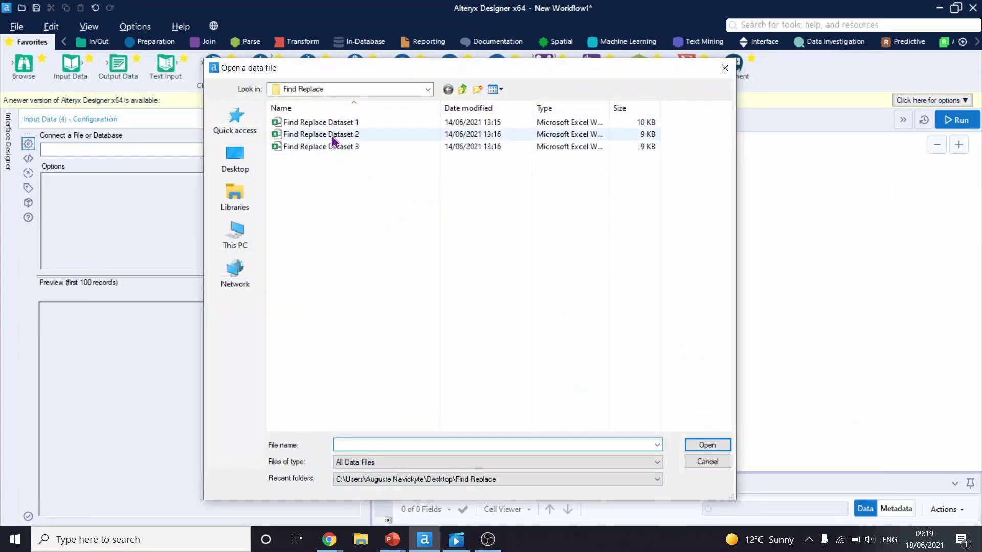
click(388, 134)
click(714, 447)
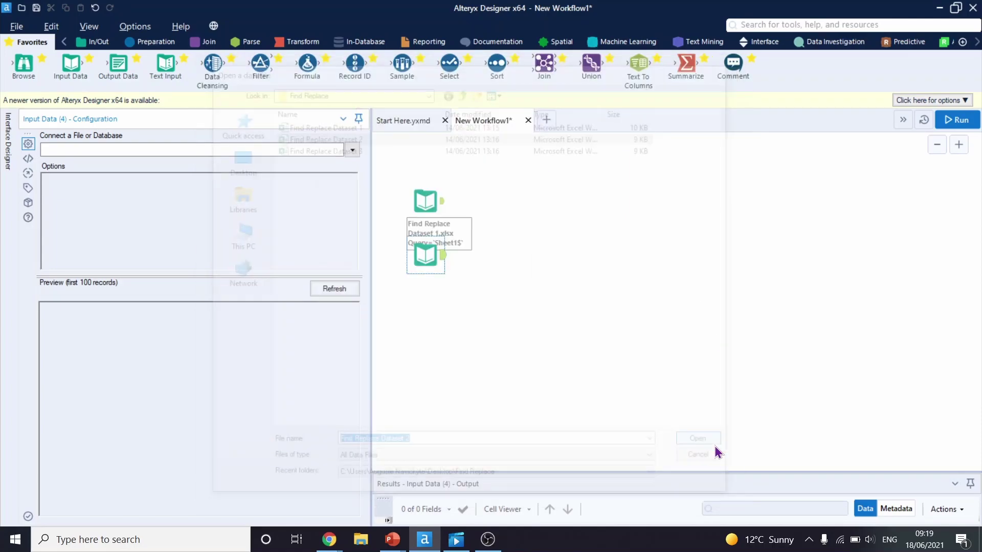
click(642, 393)
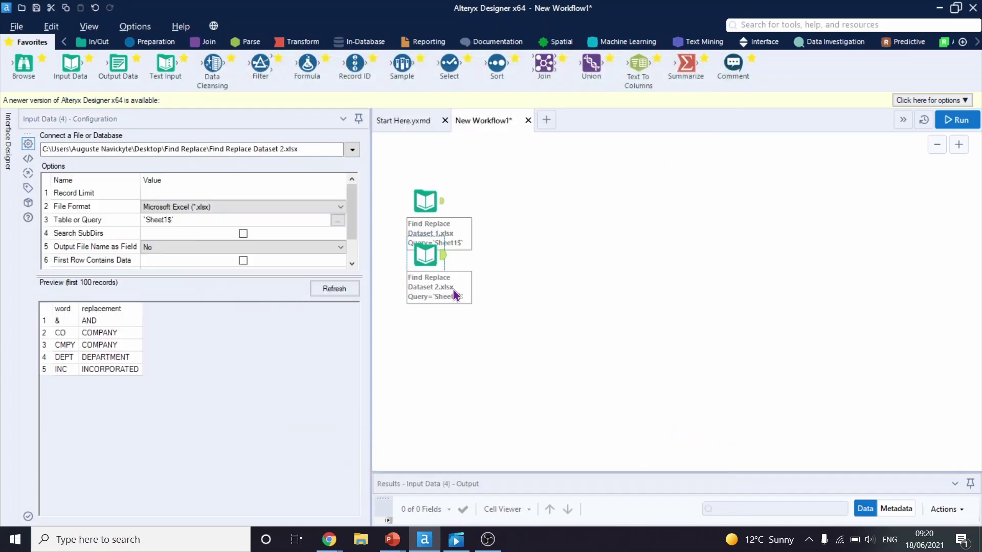
Preview the Dataset 1 transactions and Dataset 2 word/replacement lookup, ending on Dataset 1's records
click(426, 212)
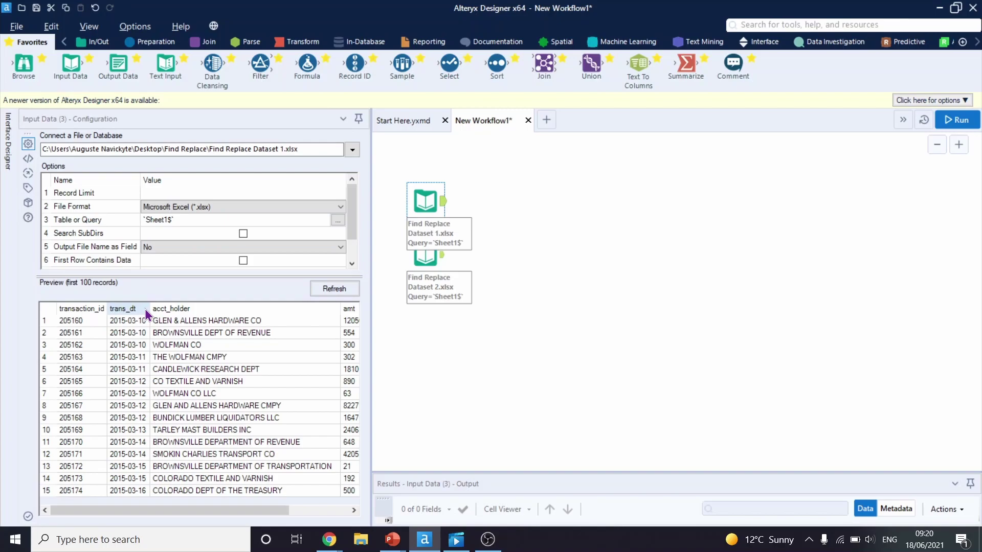
click(437, 262)
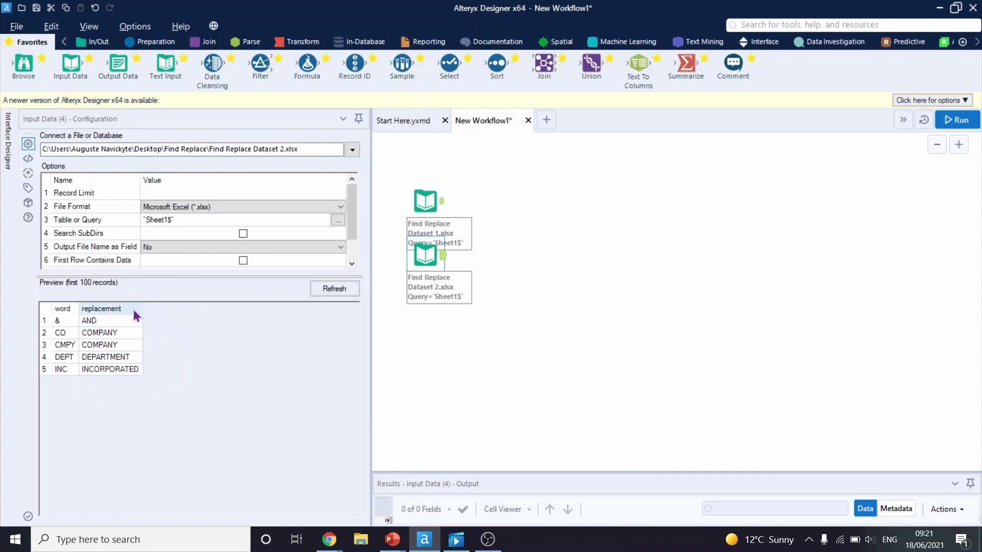
click(71, 321)
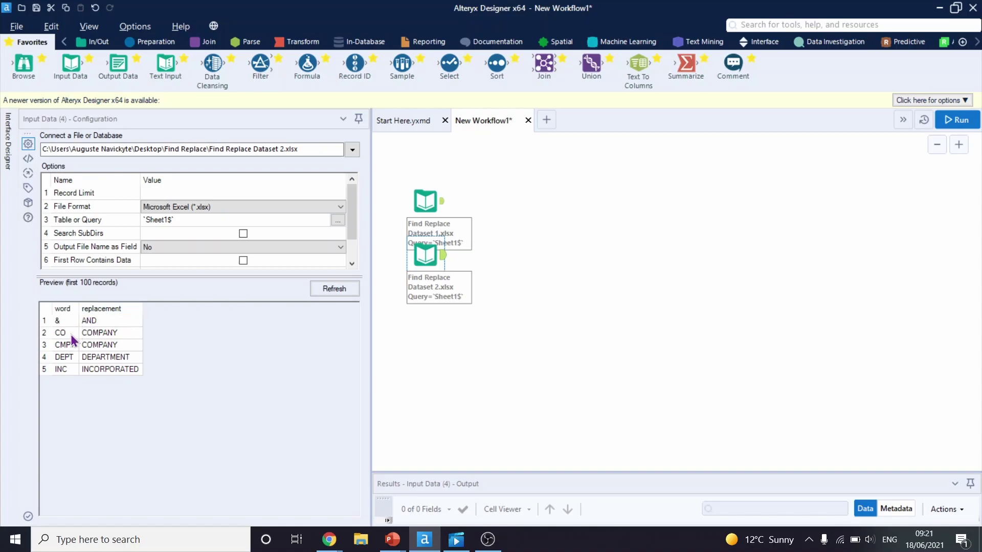
click(133, 333)
click(433, 200)
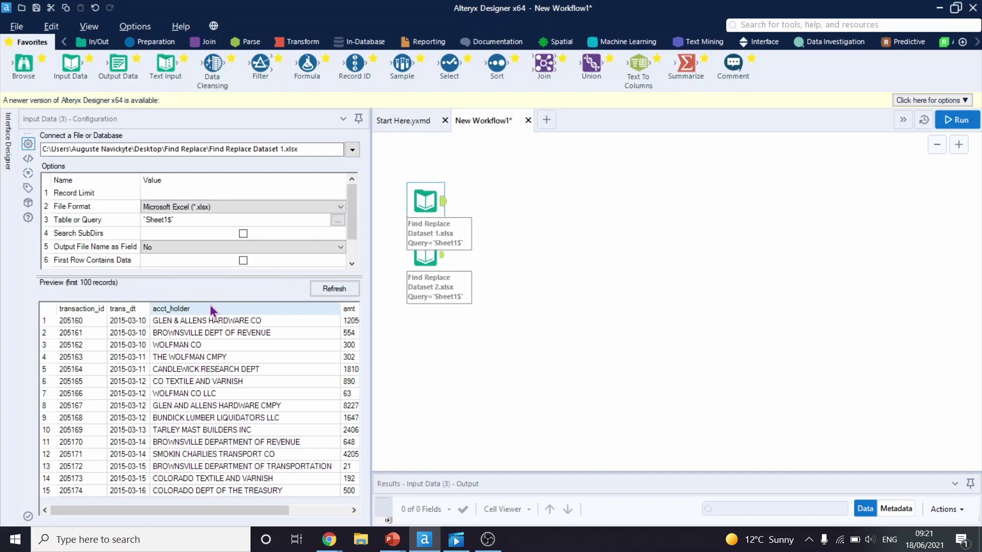
Place a Find Replace tool, wiring Dataset 1 into its F input and Dataset 2 into R
click(854, 25)
text(find replace)
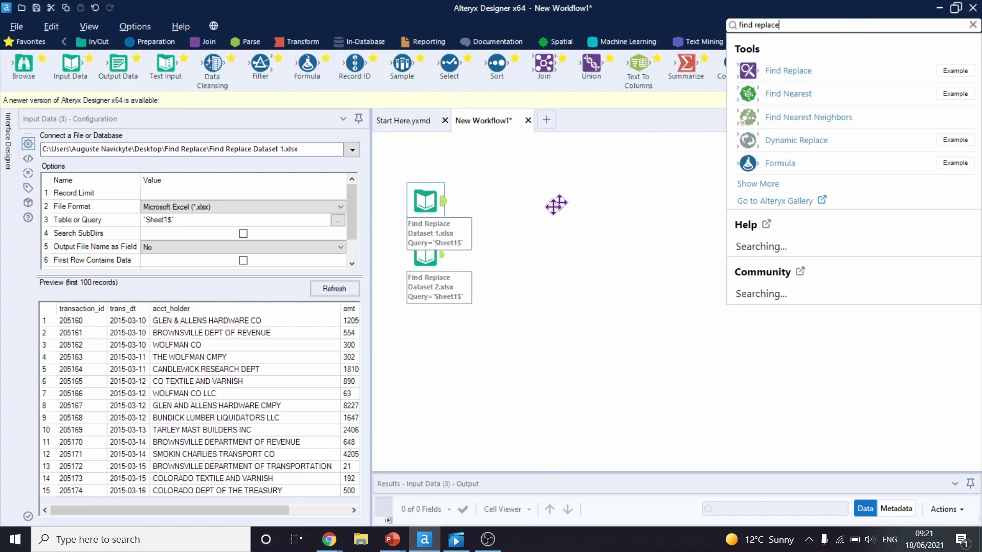
mouse_move(519, 236)
mouse_down()
mouse_move(508, 228)
mouse_move(527, 225)
mouse_up()
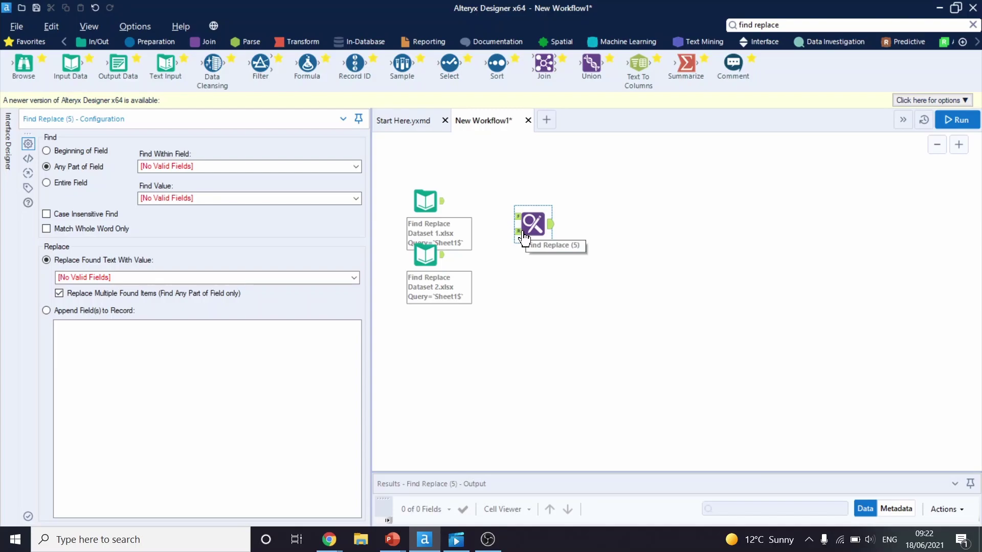
click(454, 180)
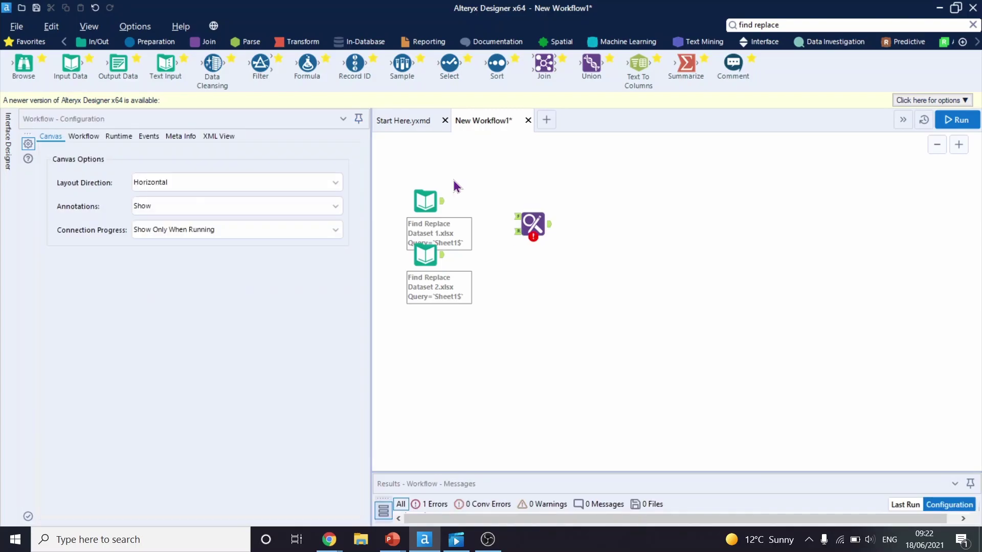
drag(402, 209, 522, 219)
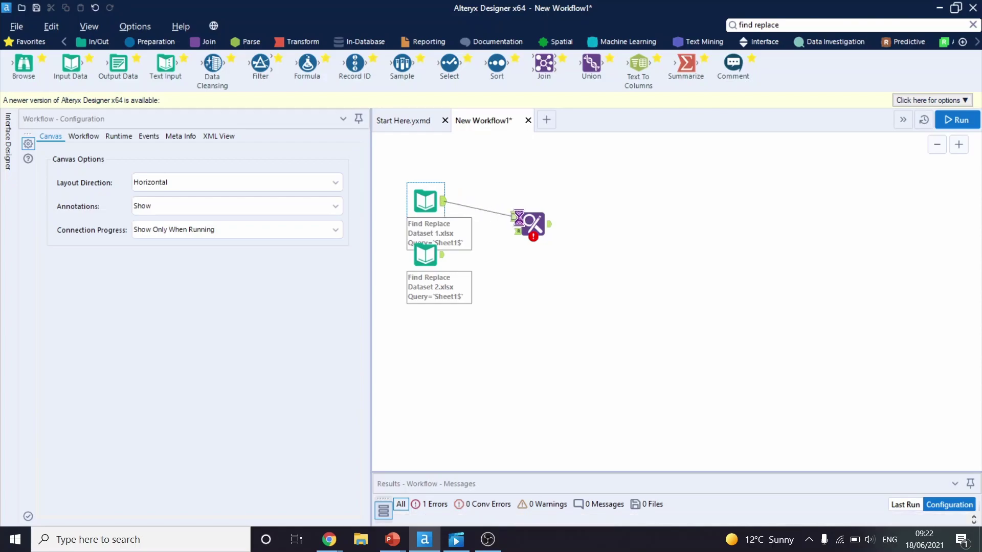
click(449, 254)
drag(448, 255, 518, 232)
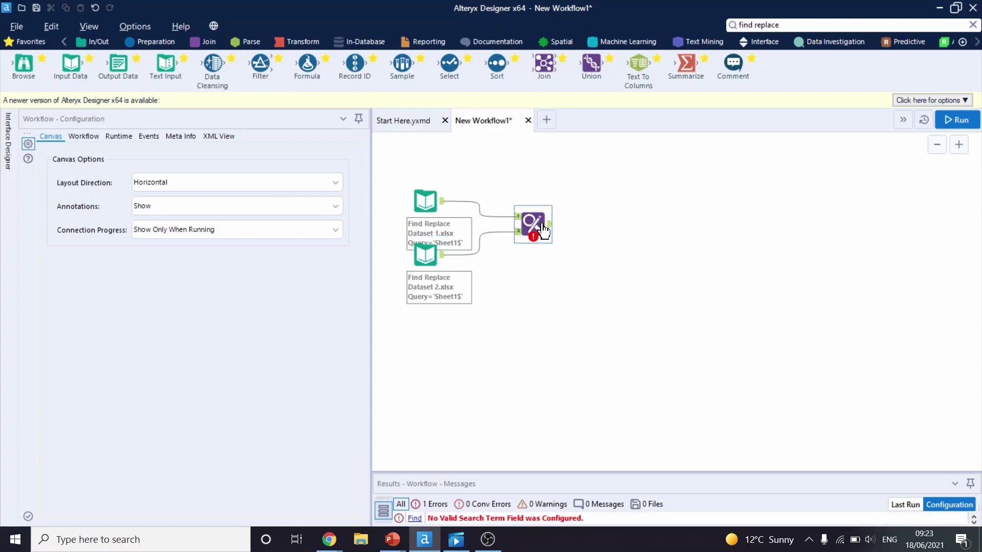
Set Find Within Field to acct_holder, Find Value to word, and Replace With to replacement
click(535, 224)
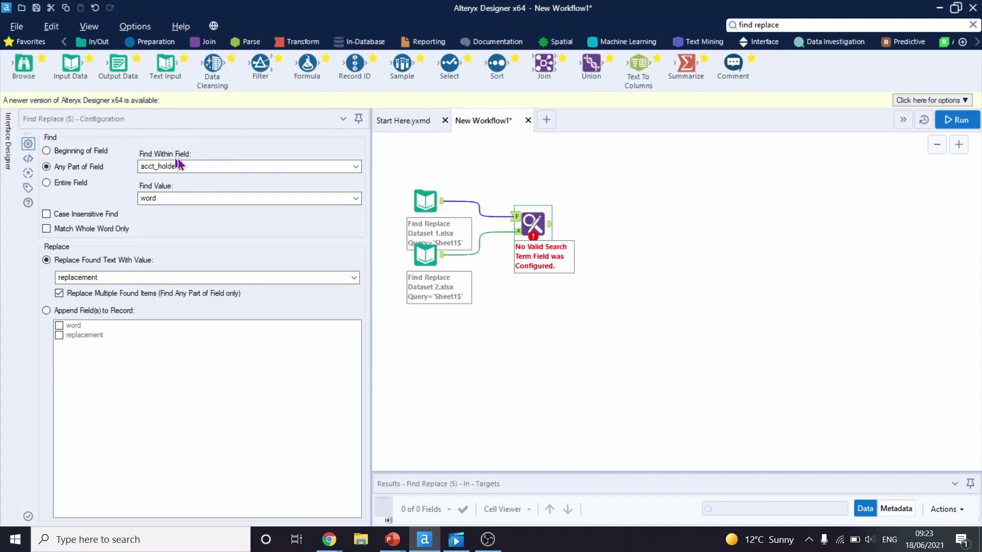
click(196, 164)
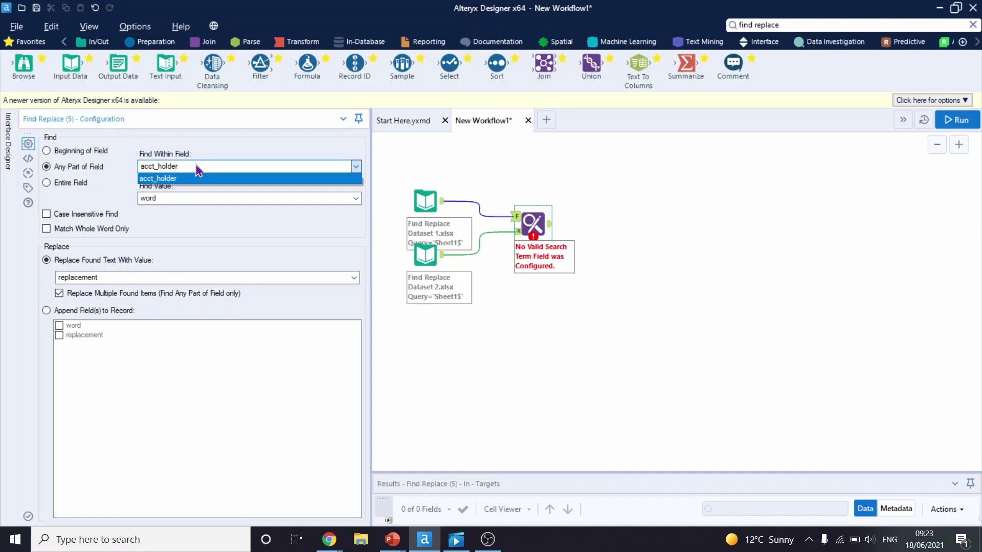
click(195, 164)
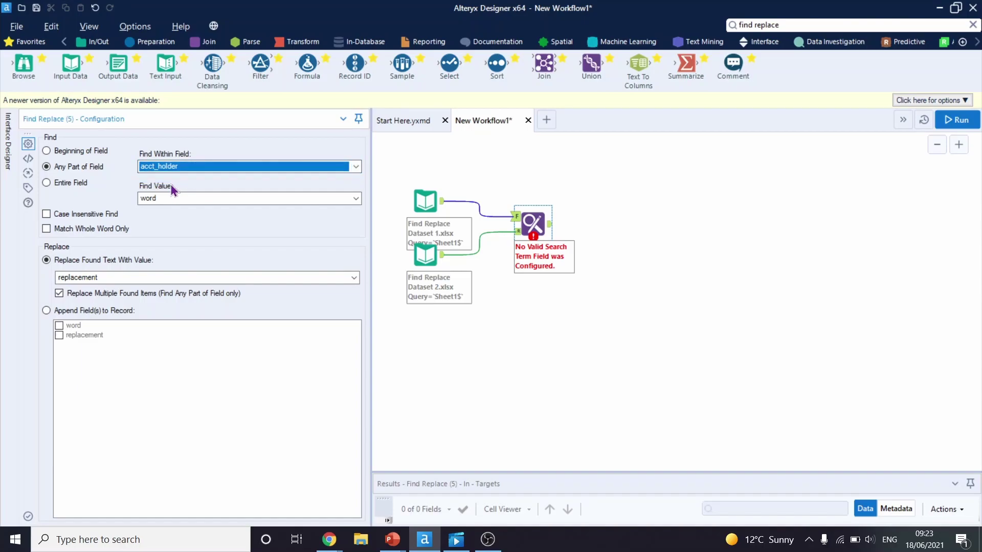
click(173, 199)
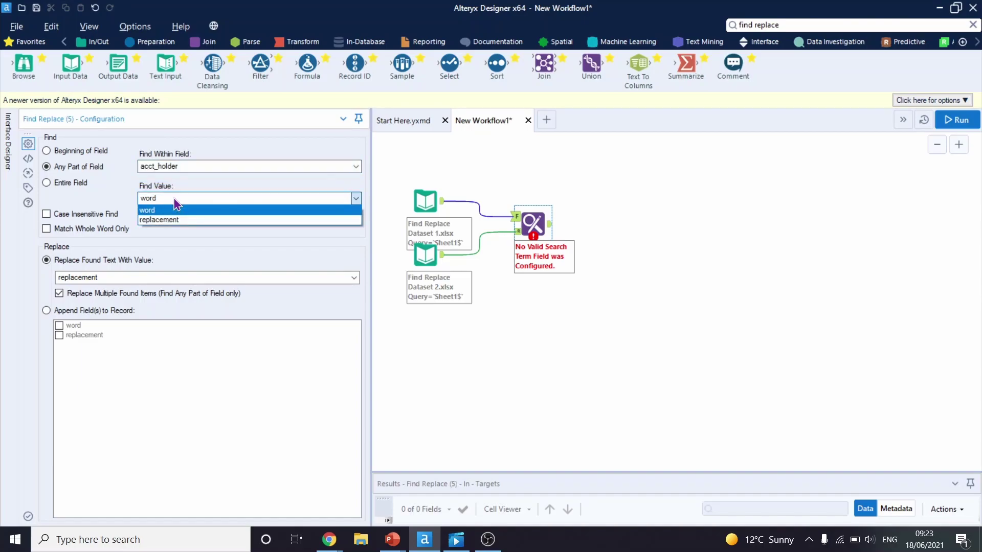
click(175, 201)
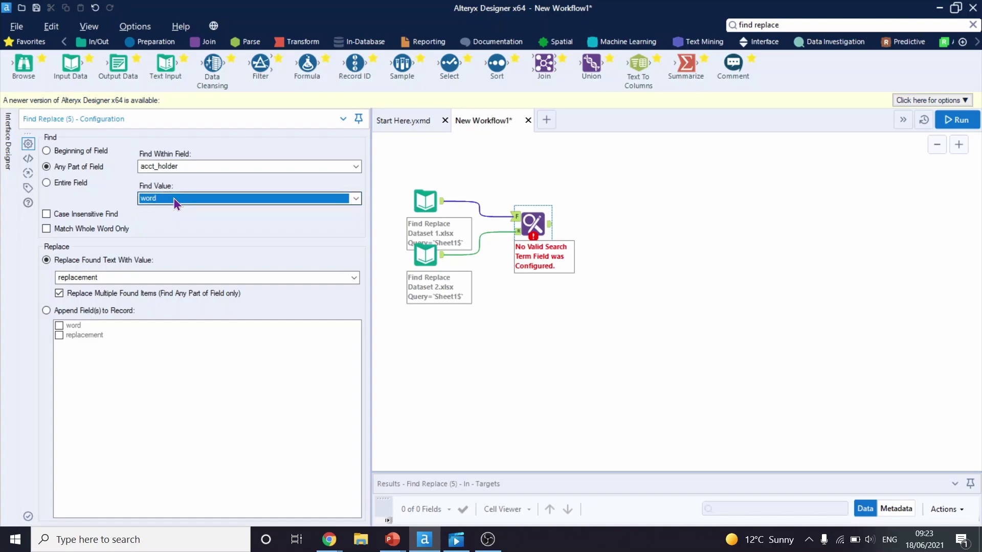
click(120, 276)
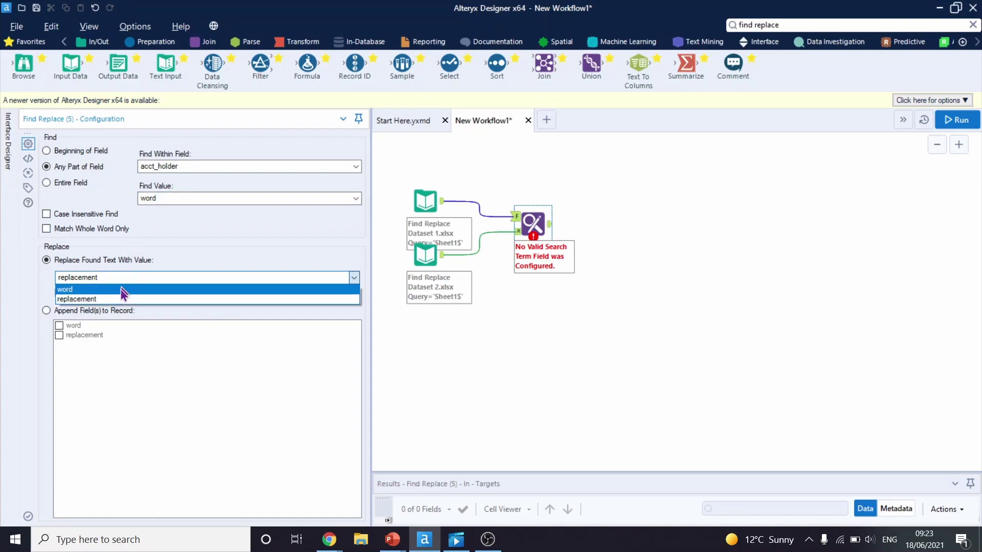
click(119, 300)
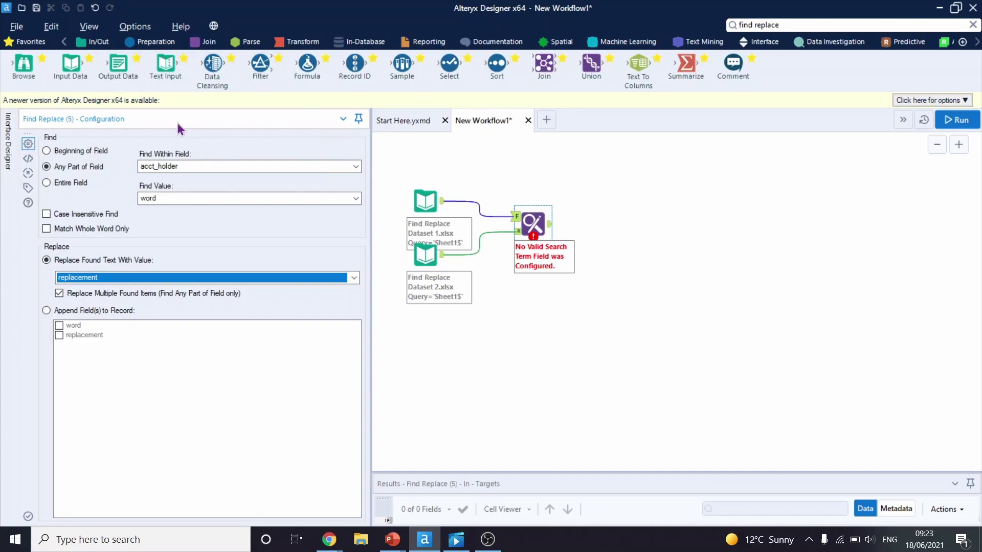
click(947, 120)
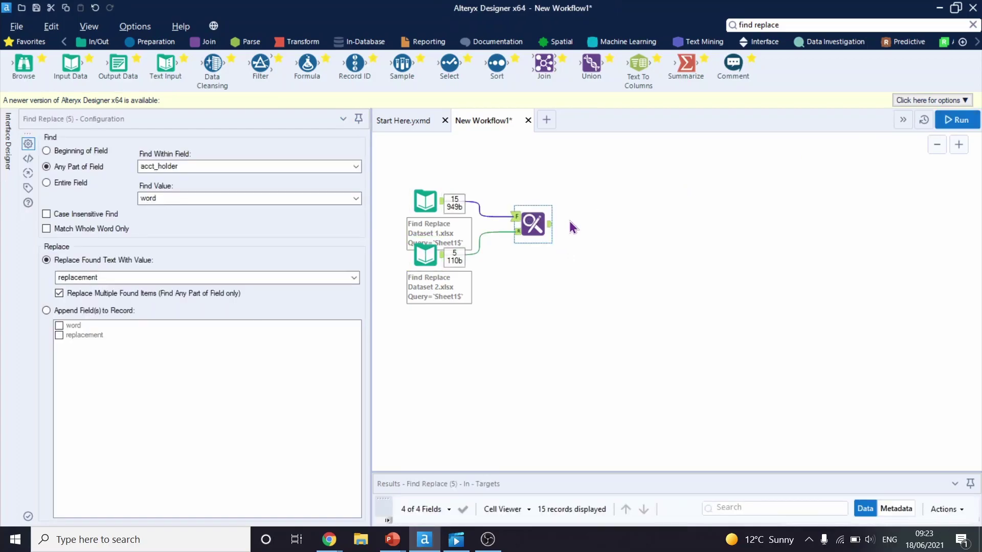
click(550, 231)
drag(626, 476, 635, 326)
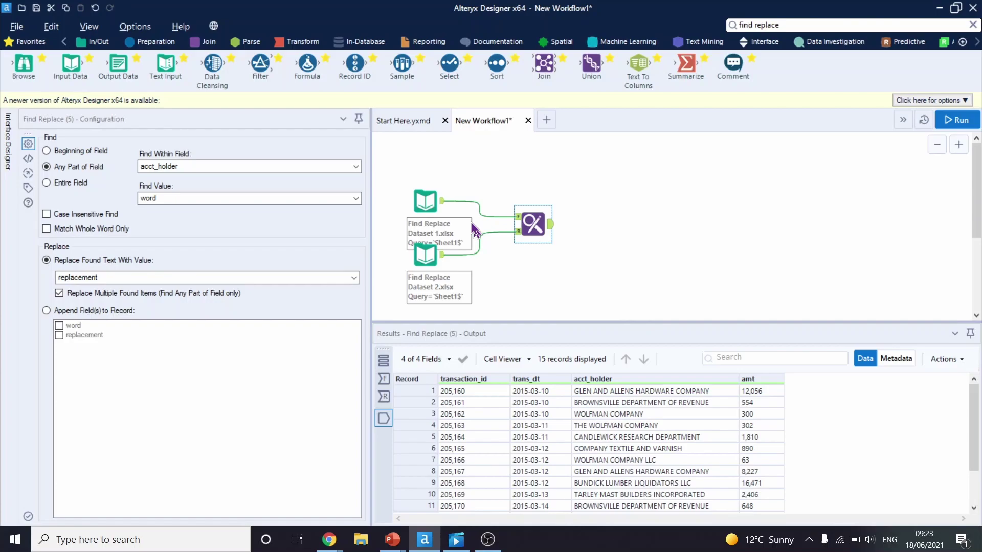
click(442, 203)
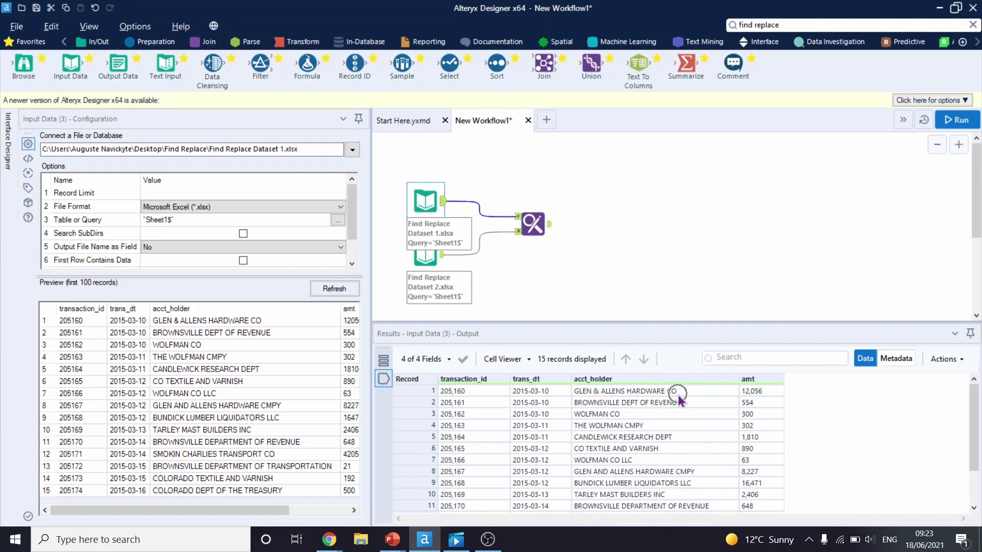
click(551, 230)
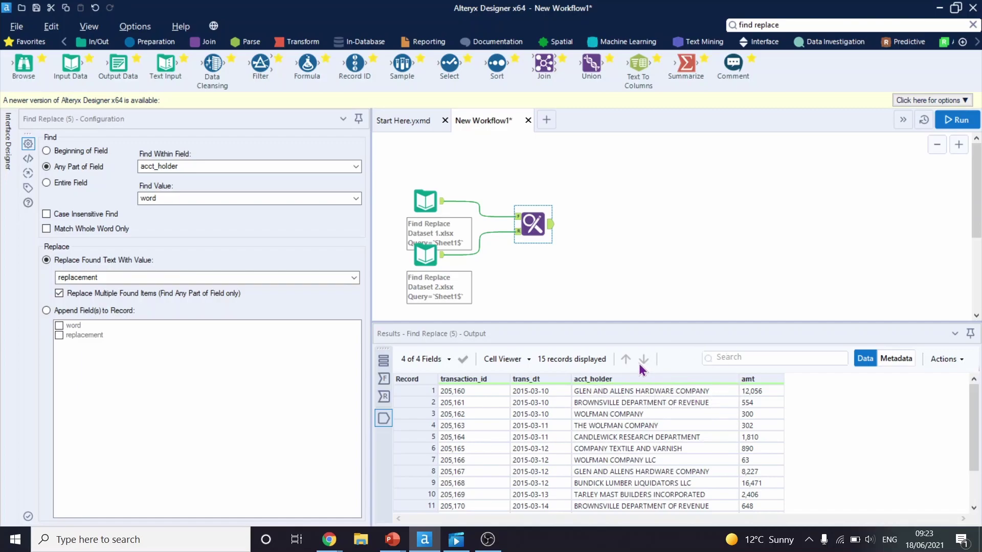
click(444, 205)
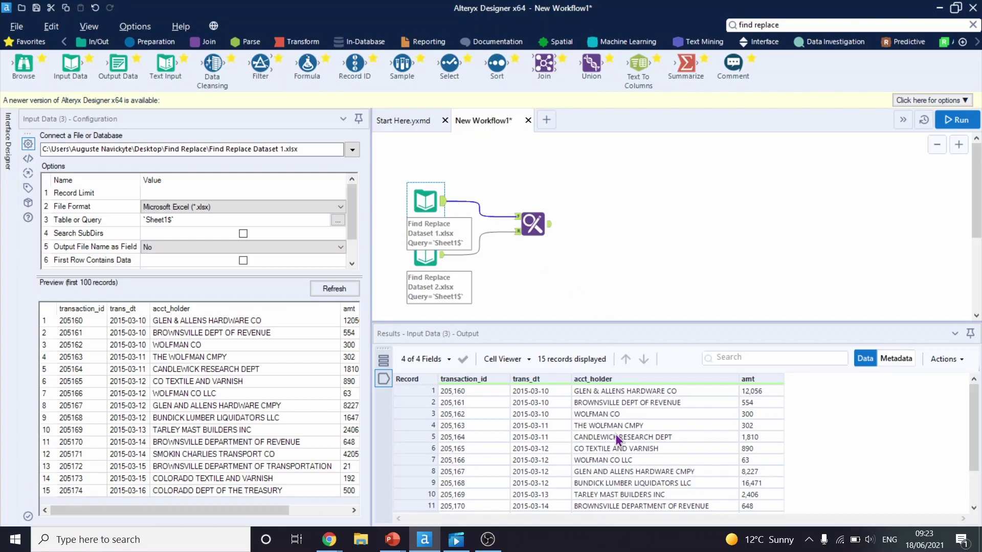
scroll(620, 440, down, 2)
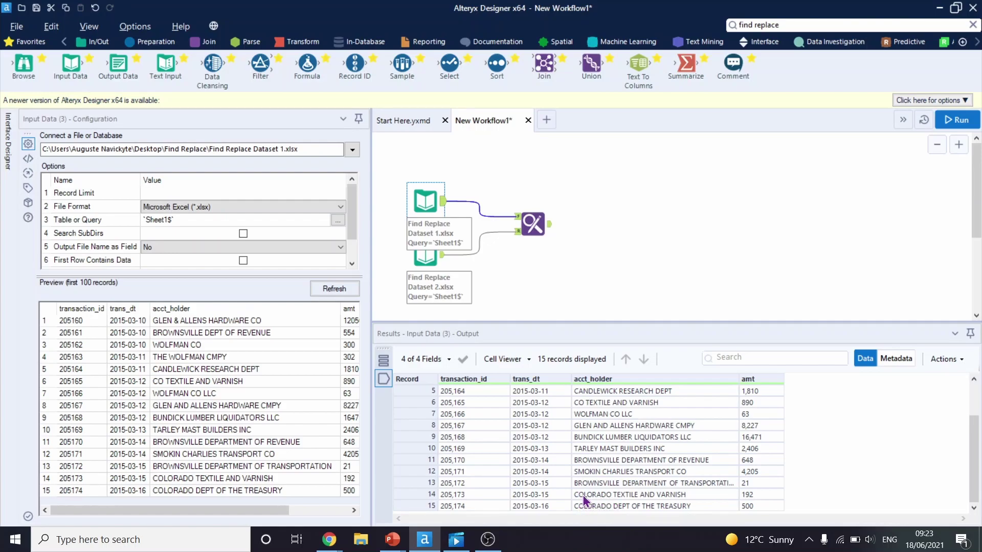
click(535, 224)
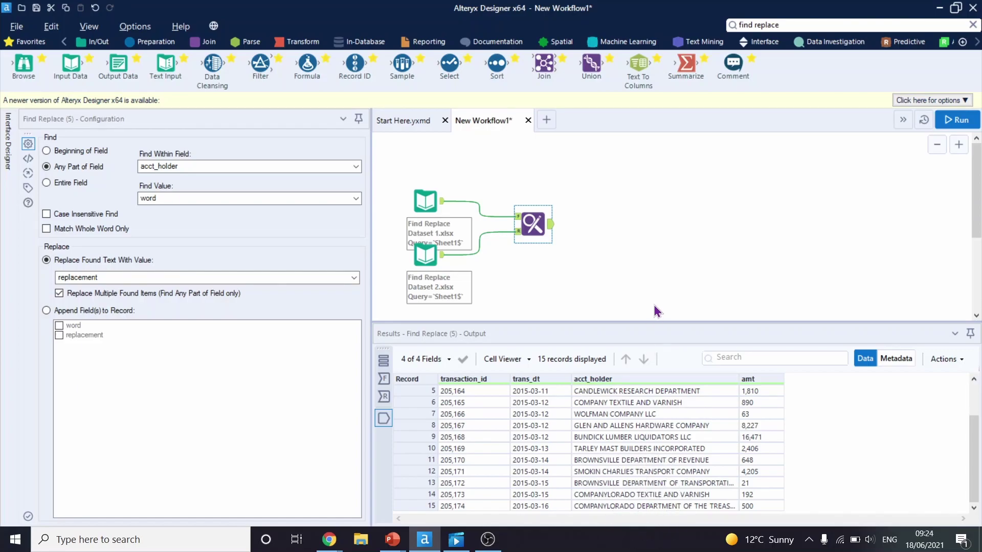
Add a second Find Replace with Dataset 1 on F, Dataset 2 on R, and Match Whole Word Only
drag(661, 324, 660, 383)
click(773, 25)
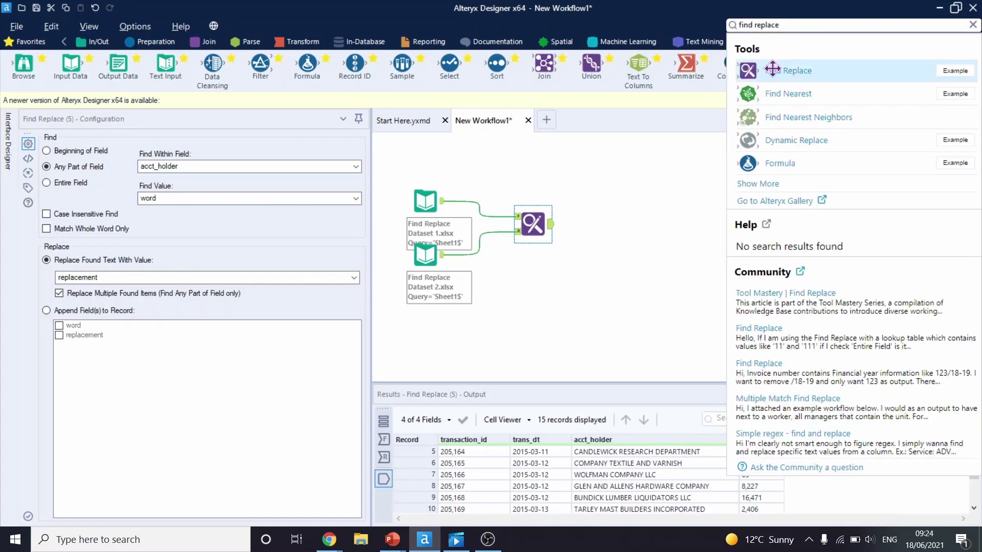
drag(769, 66, 536, 301)
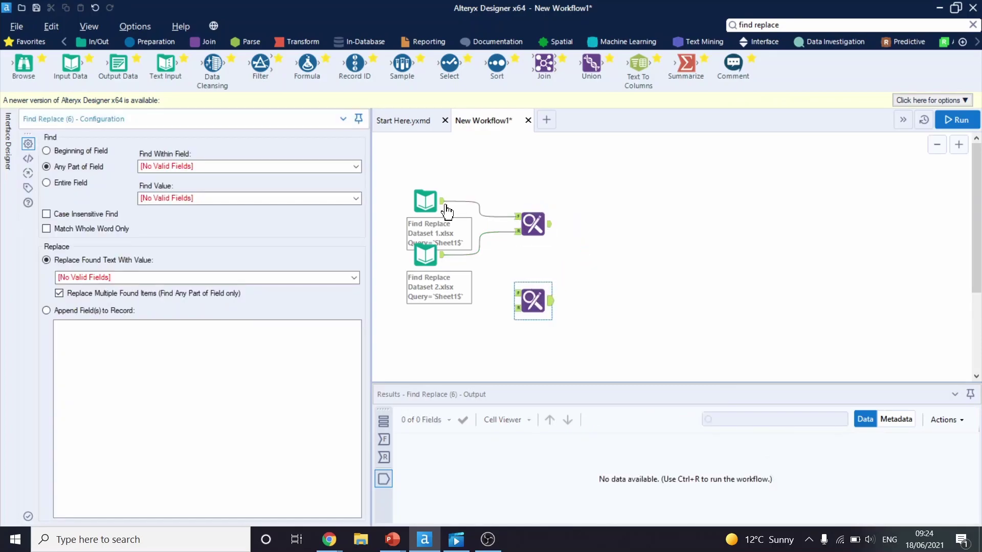
click(441, 207)
drag(506, 280, 517, 293)
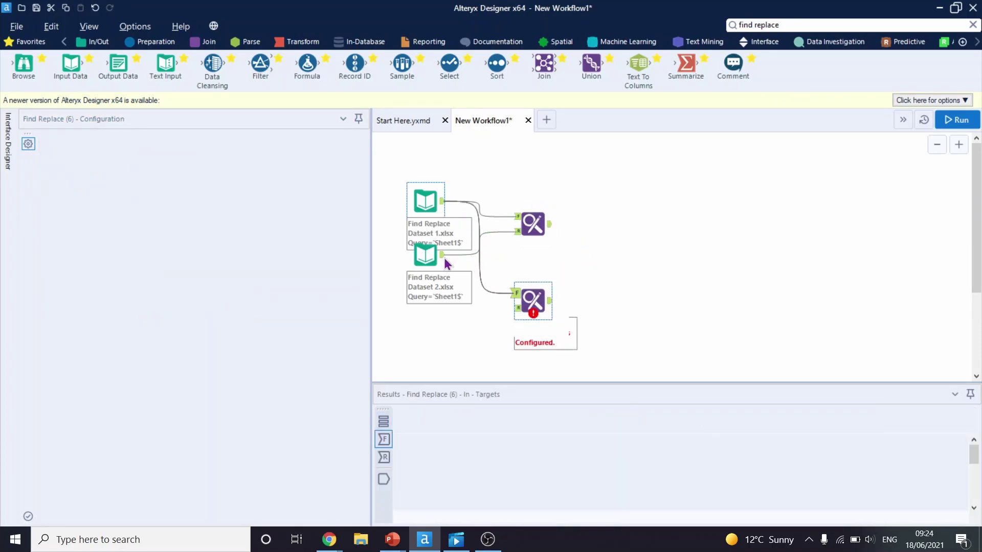
drag(443, 255, 517, 309)
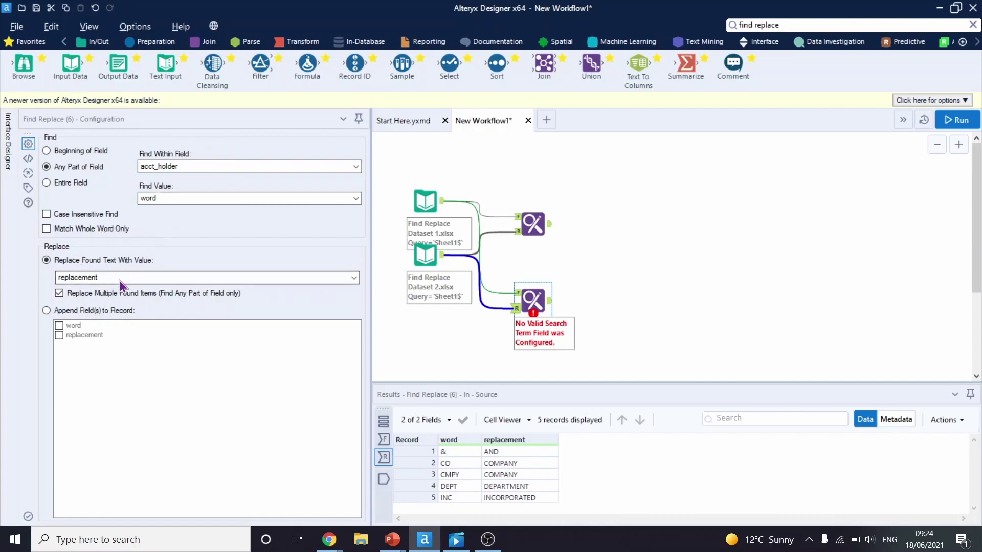
click(47, 230)
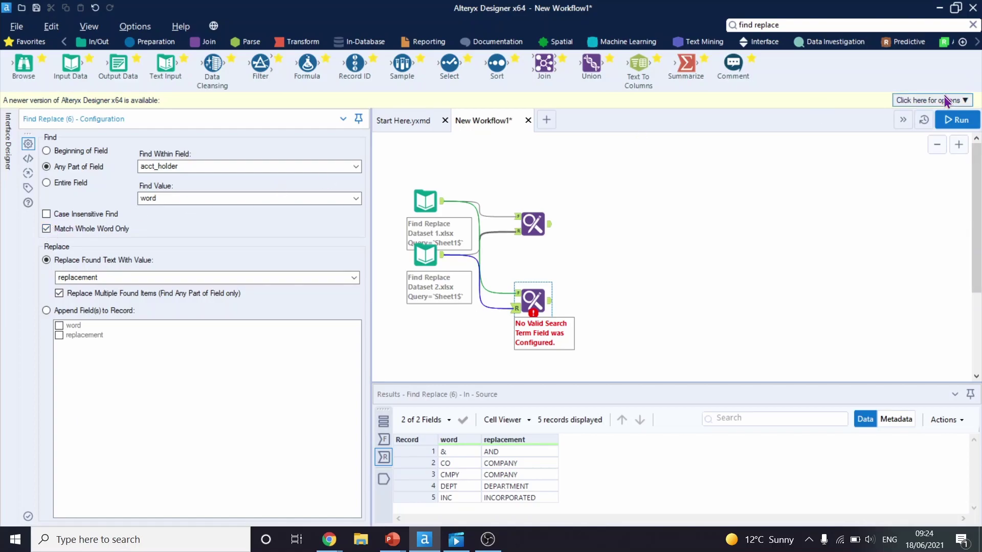
Run the workflow and view all 15 records from the second Find Replace's output
click(945, 122)
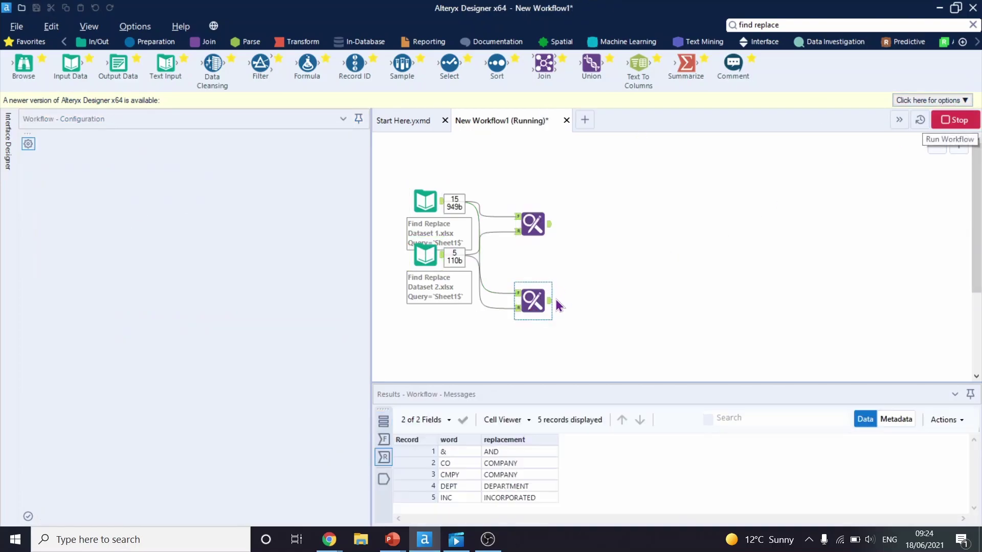
click(551, 306)
drag(572, 383, 577, 261)
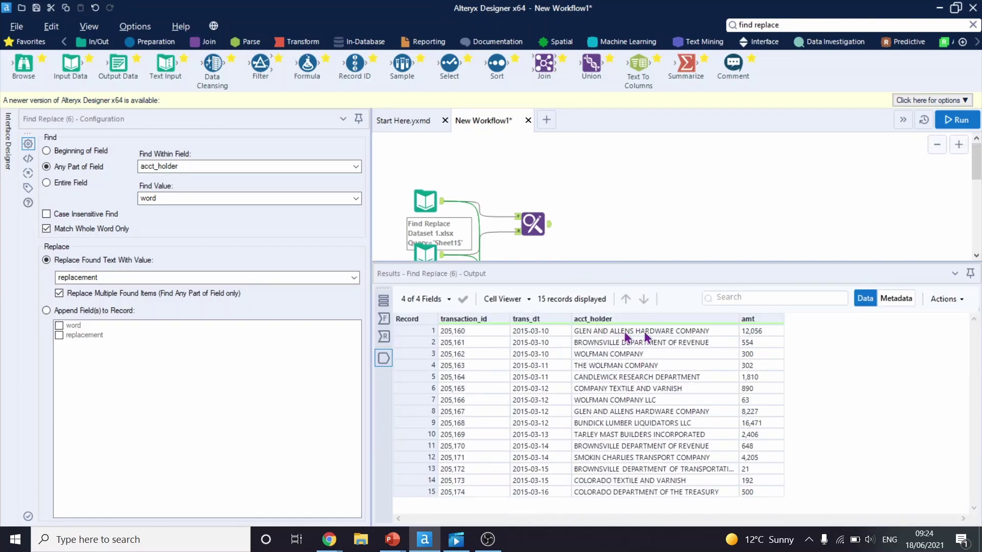
click(591, 484)
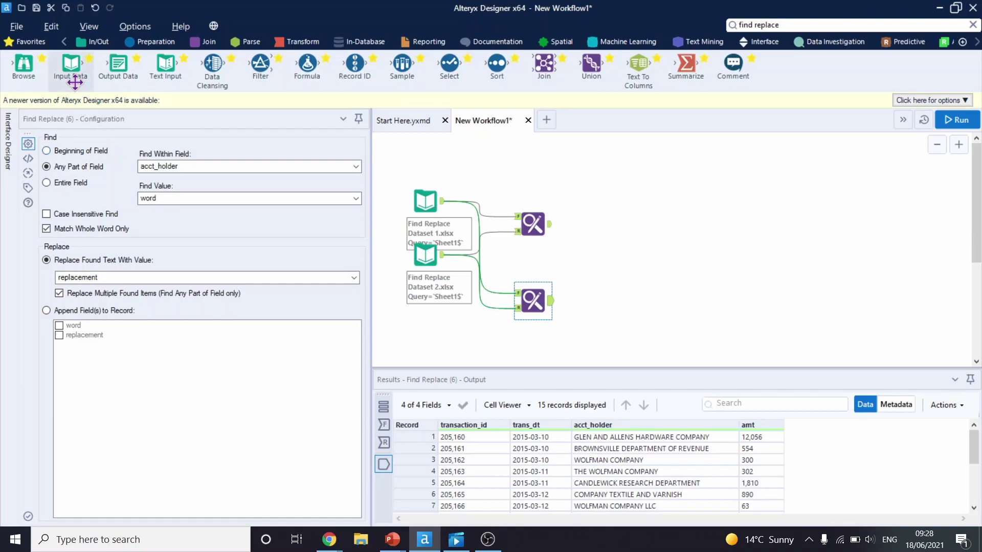
Add a third Input Data tool reading Sheet1 of Find Replace Dataset 3.xlsx
drag(71, 72, 429, 345)
click(353, 151)
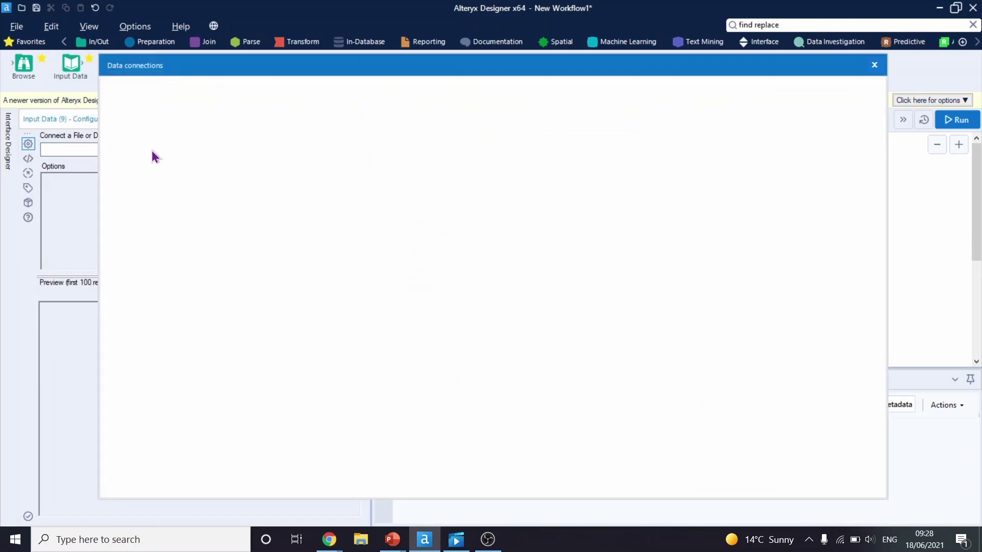
click(171, 141)
click(585, 138)
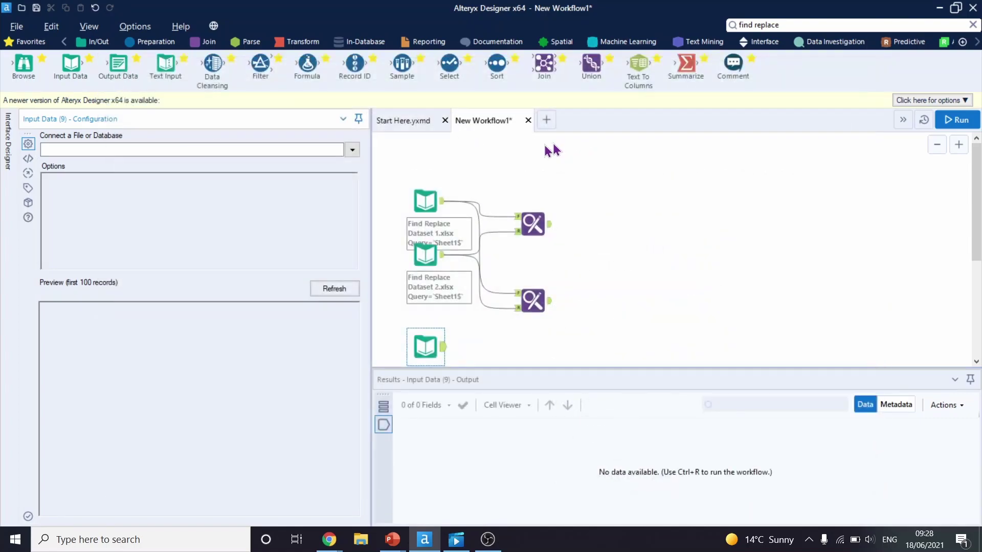
click(343, 147)
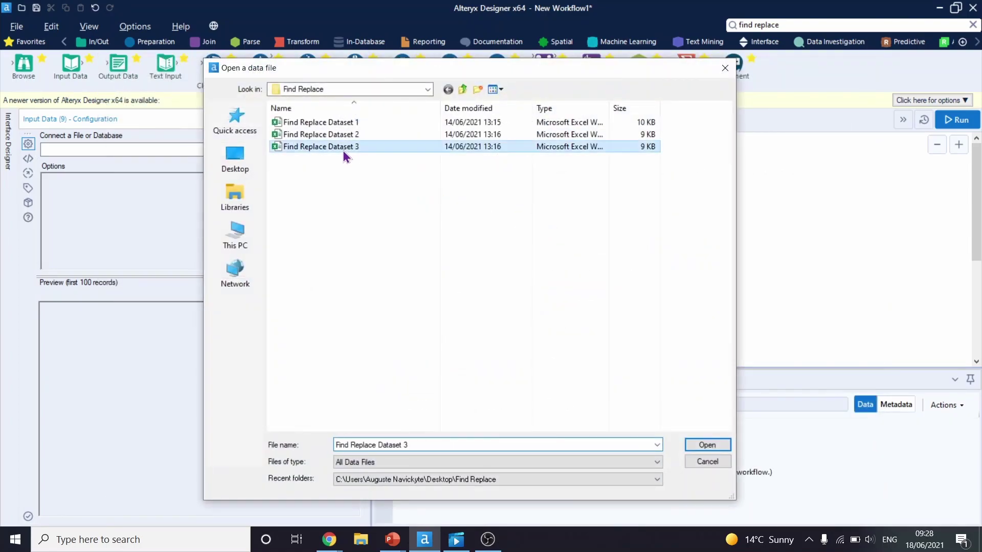
click(700, 444)
click(634, 386)
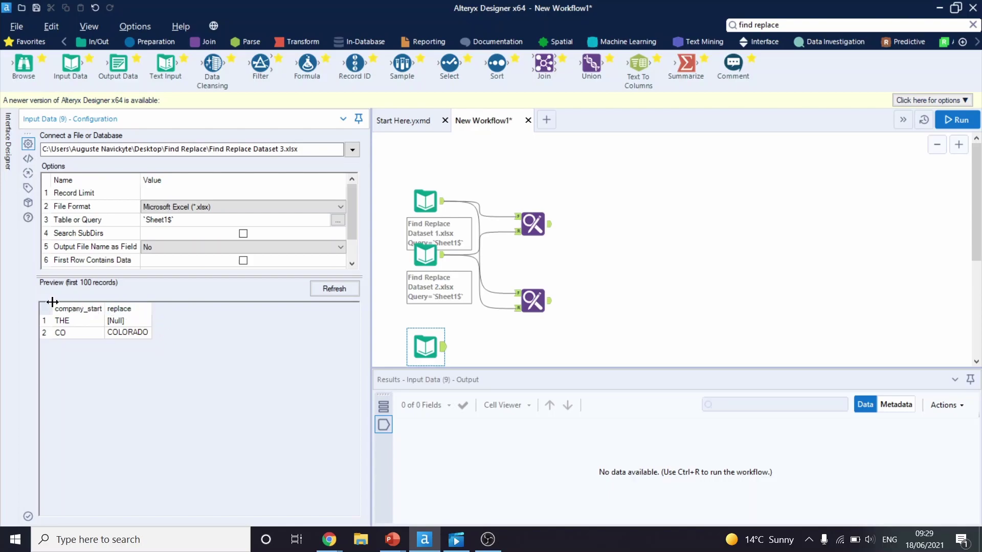
click(74, 332)
Add a third Find Replace with Dataset 1 on F, Dataset 3 on R, matching at Beginning of Field
click(803, 25)
drag(789, 71, 534, 346)
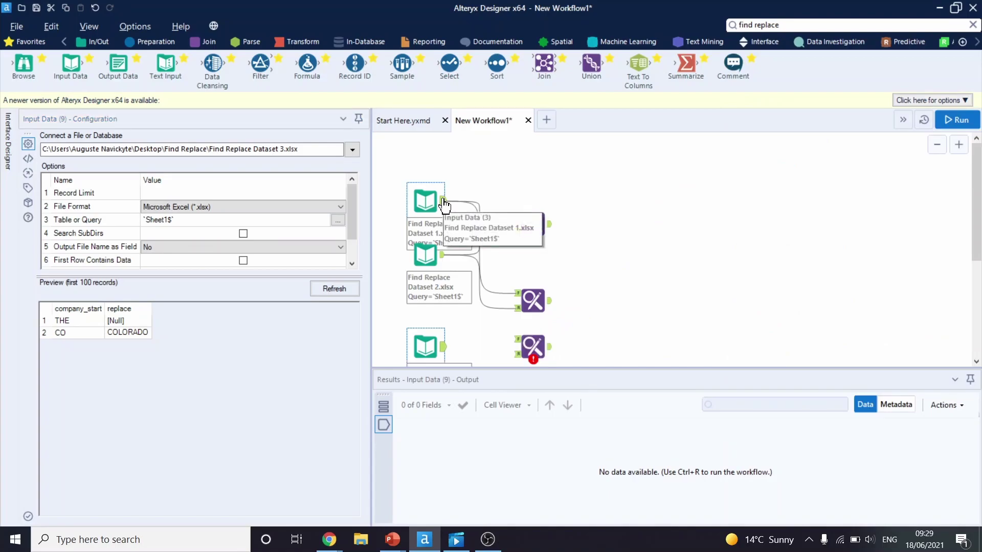
drag(443, 204, 518, 339)
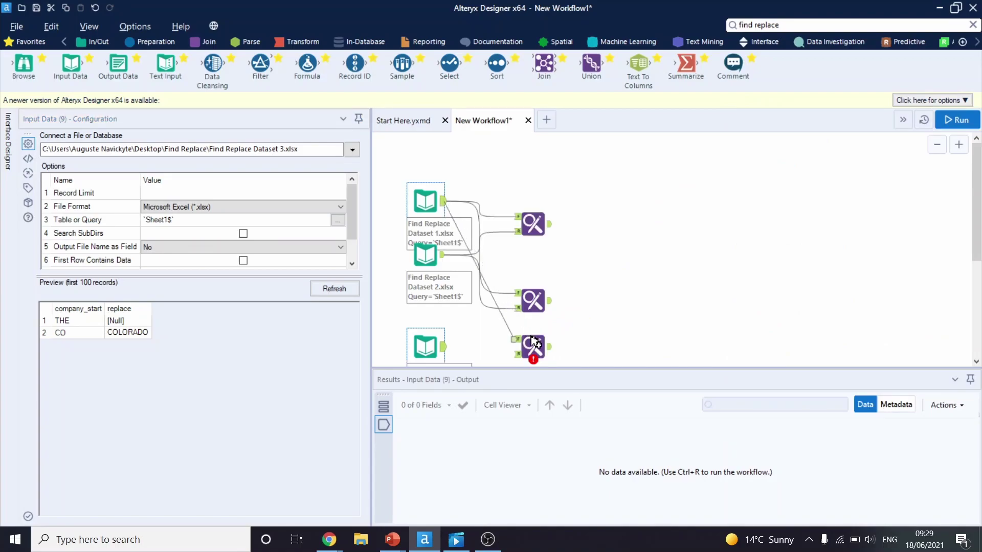
drag(443, 346, 518, 354)
click(534, 346)
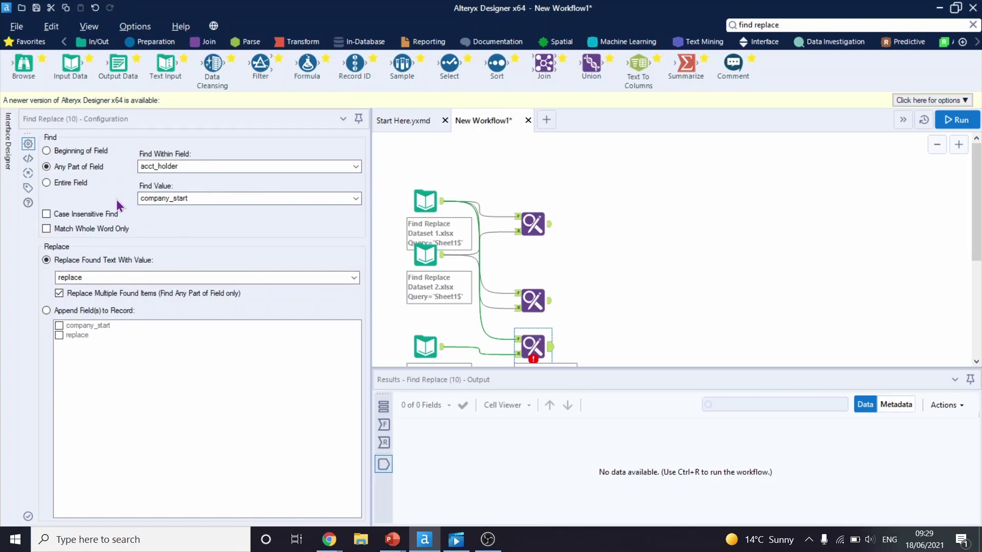
click(47, 152)
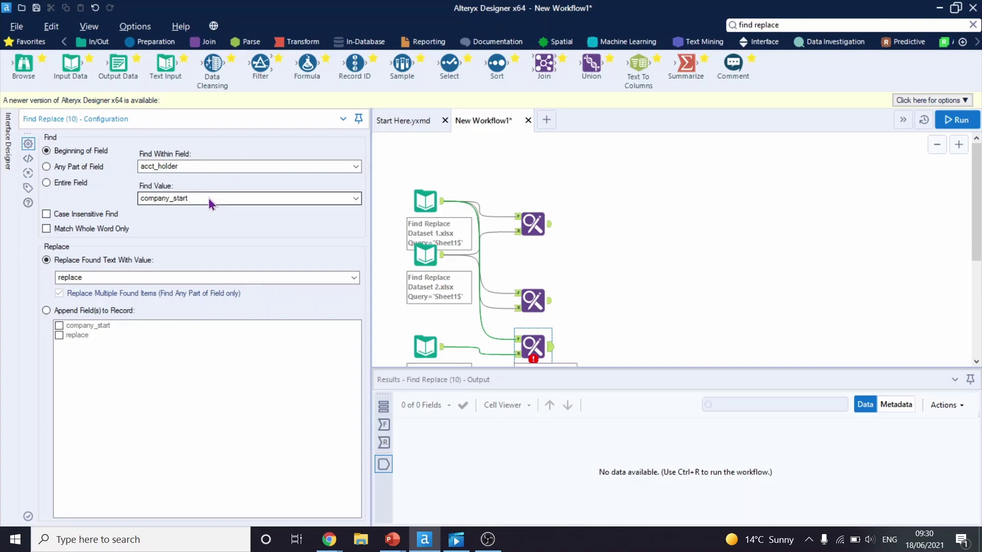
click(117, 281)
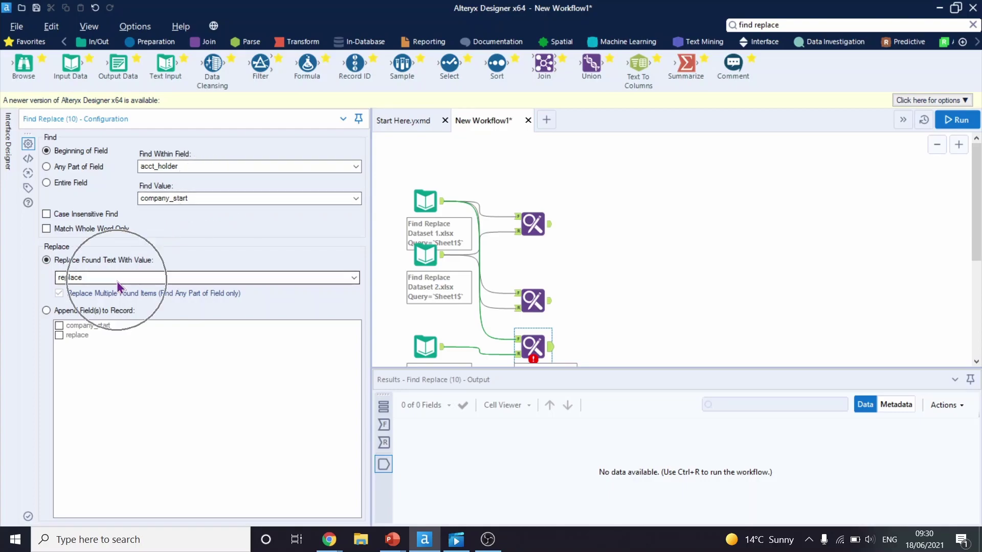
Run the workflow and compare Dataset 1's records against the third Find Replace's output
click(949, 121)
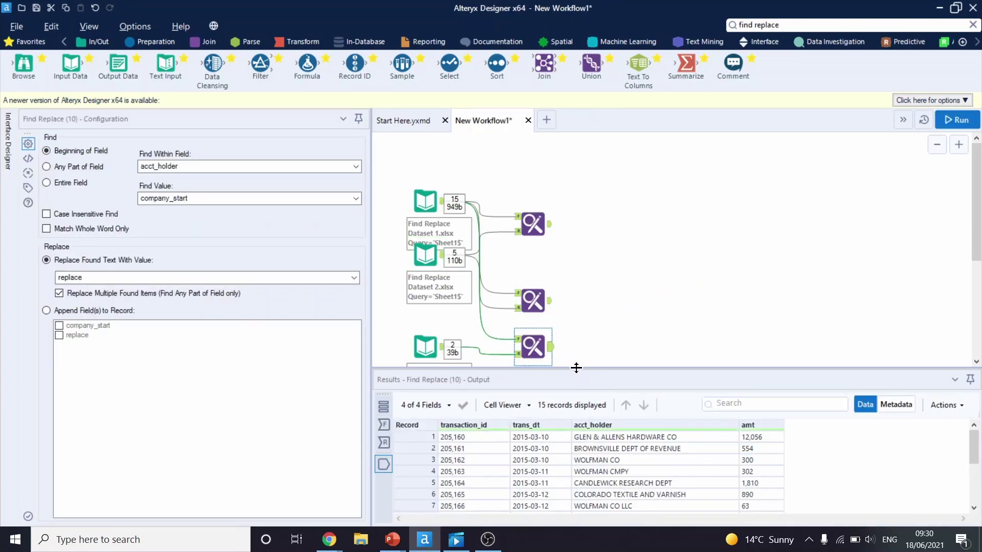
drag(577, 367, 577, 286)
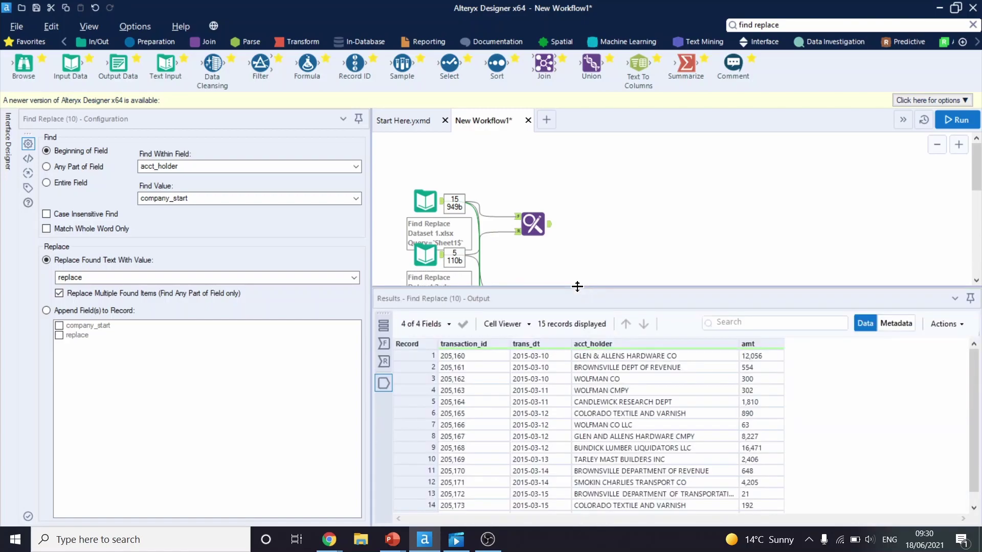
click(676, 355)
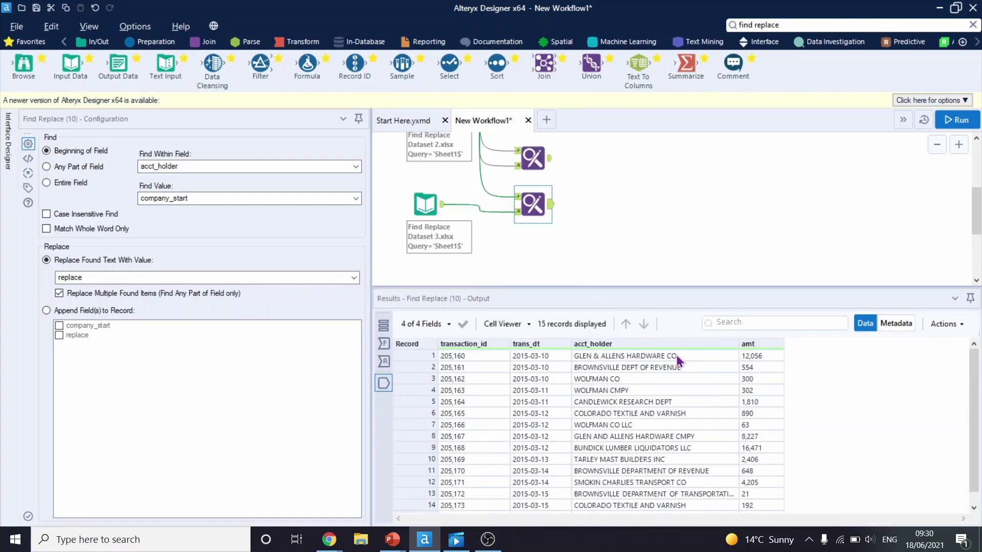
click(593, 417)
scroll(822, 202, up, 4)
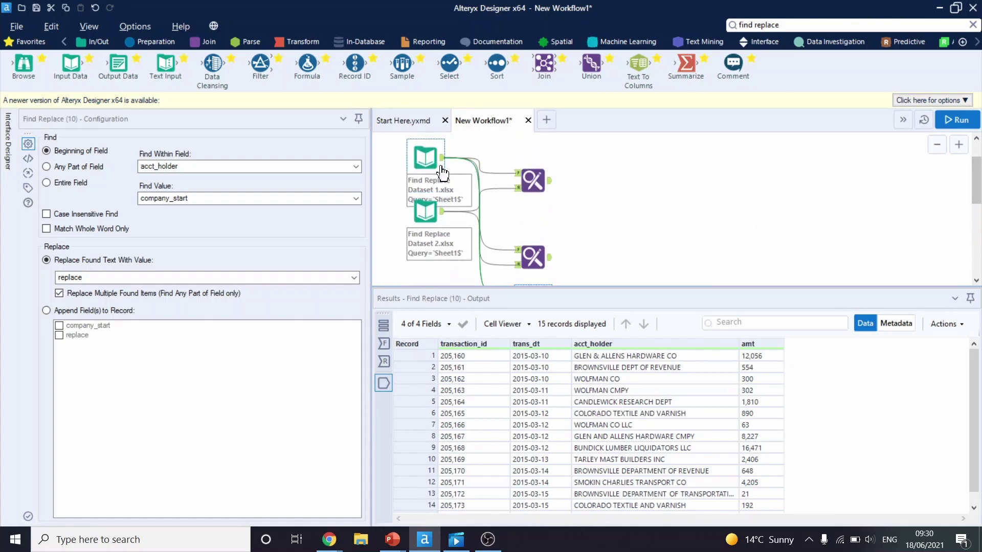
click(442, 170)
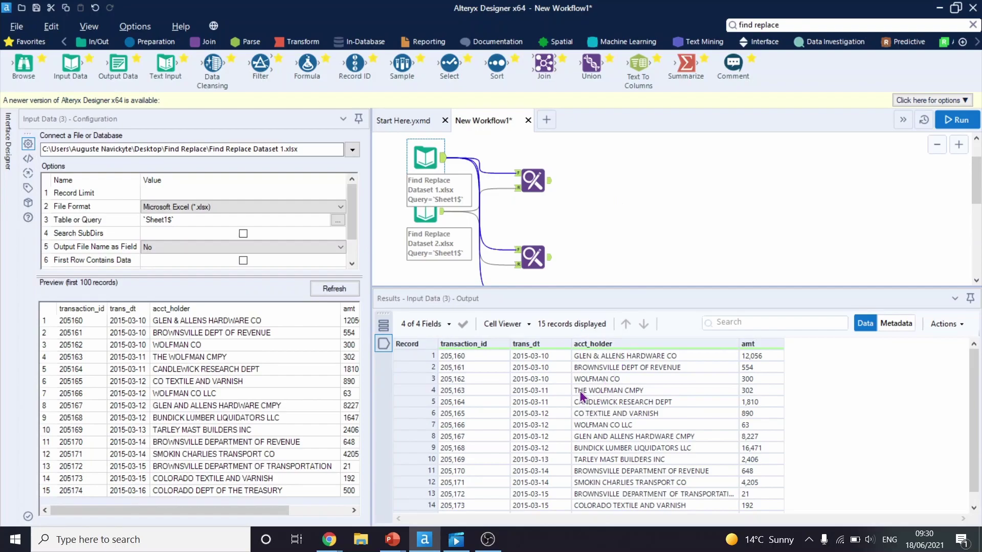
drag(978, 179, 979, 209)
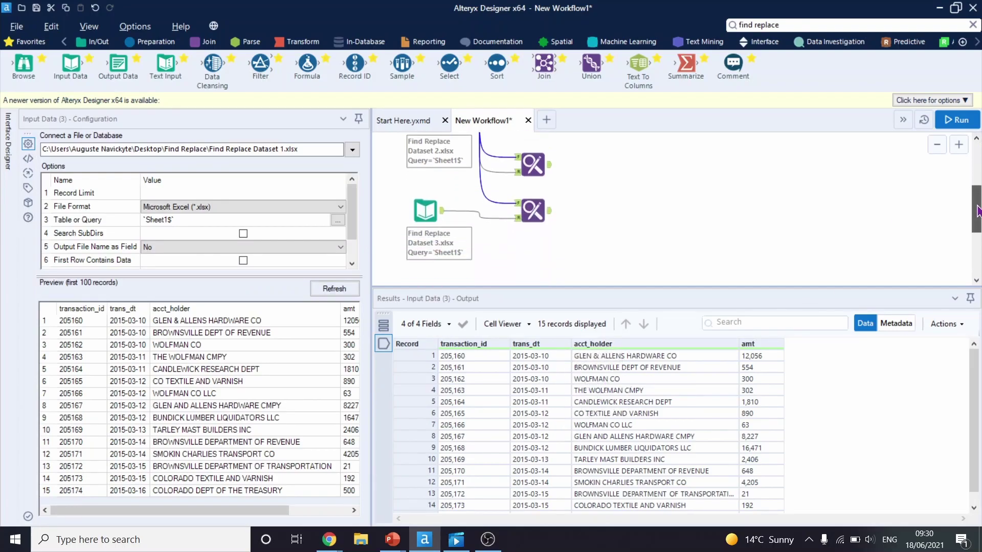
click(548, 214)
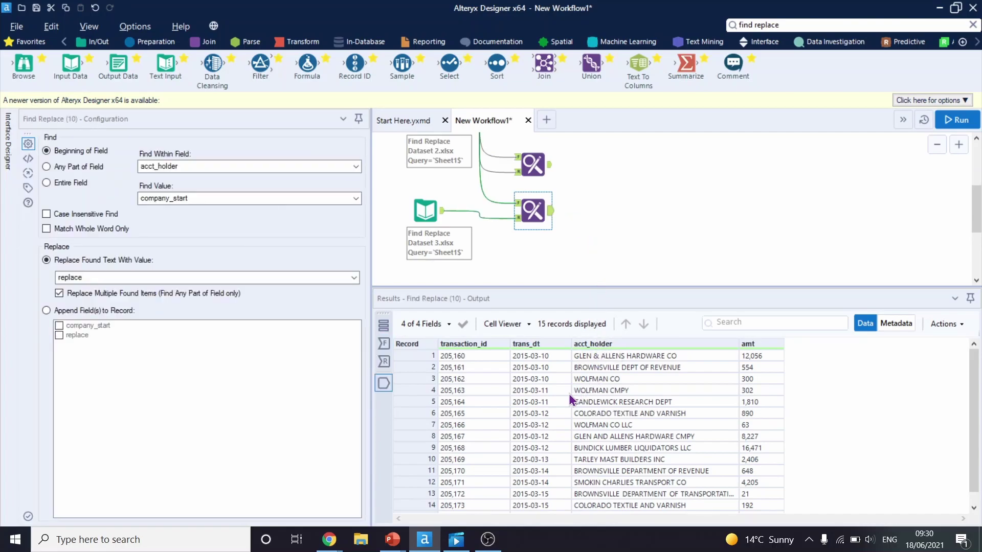